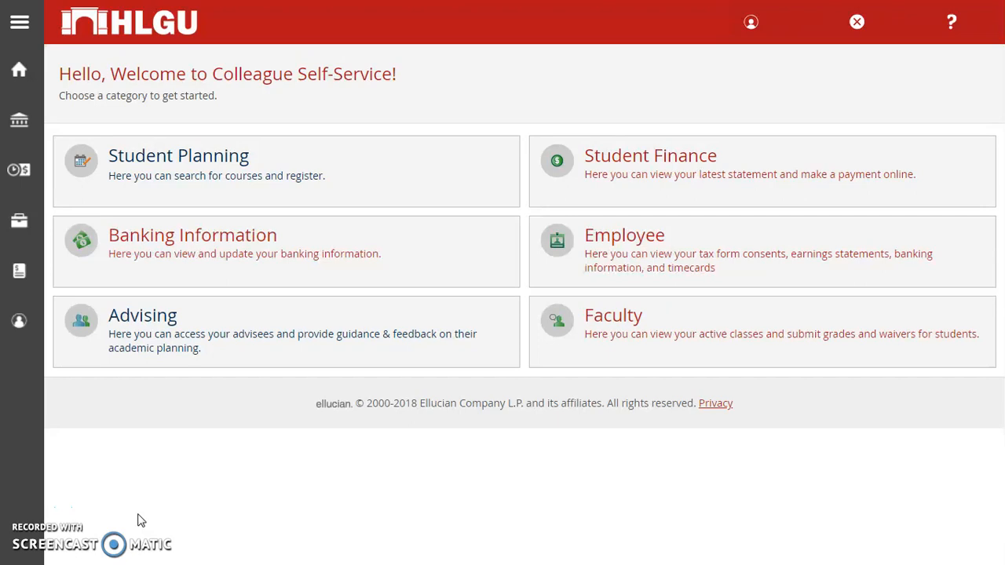
pyautogui.click(149, 518)
pyautogui.click(155, 512)
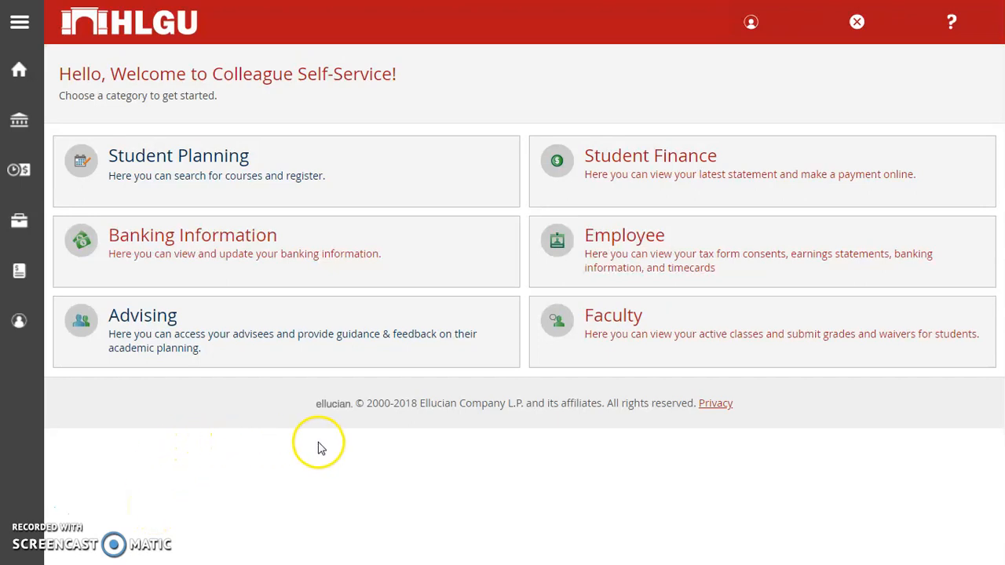
# Step: Go to Advising and open the details of the advisee who has requested a review
pyautogui.click(19, 70)
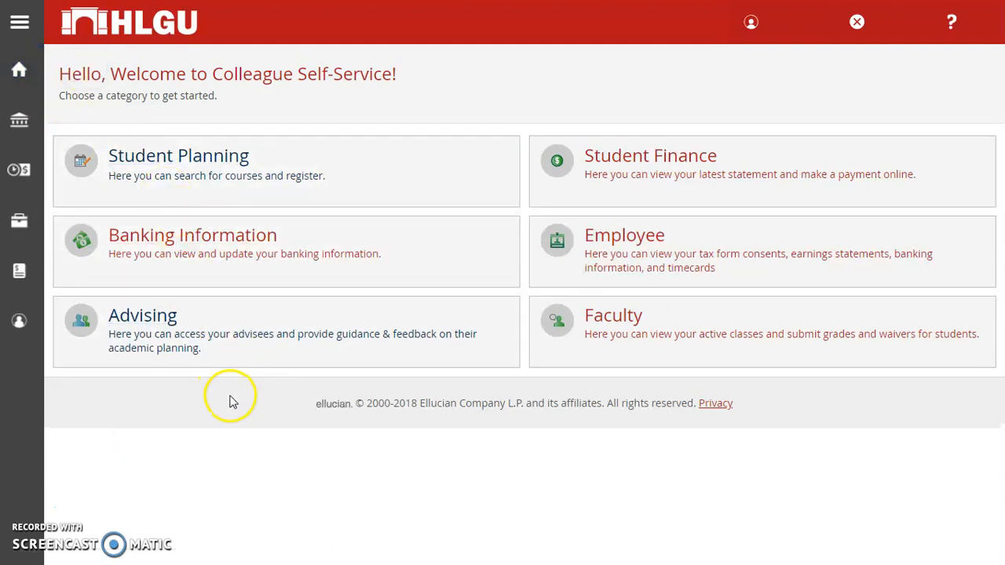
pyautogui.click(239, 333)
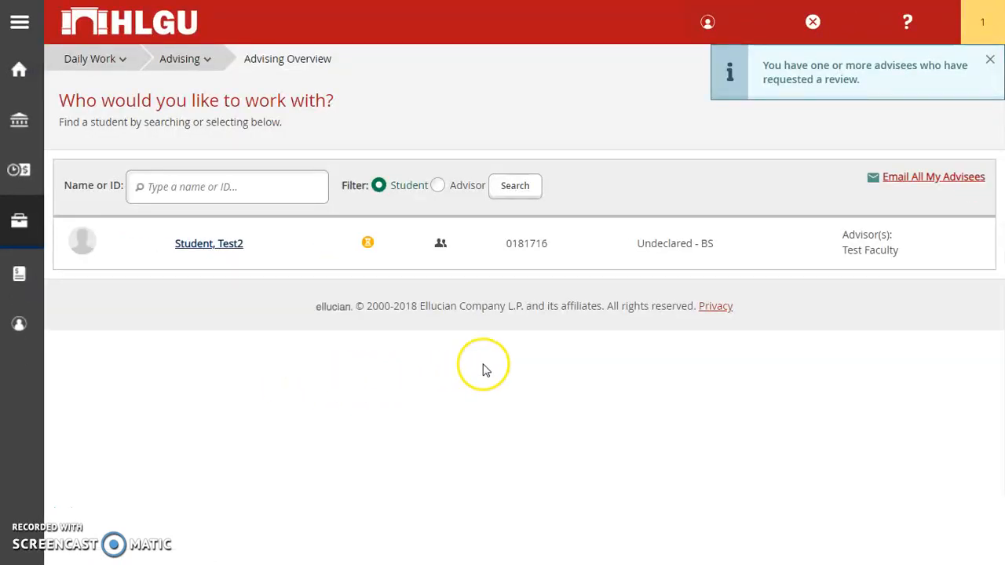
pyautogui.moveTo(881, 70); pyautogui.dragTo(870, 74)
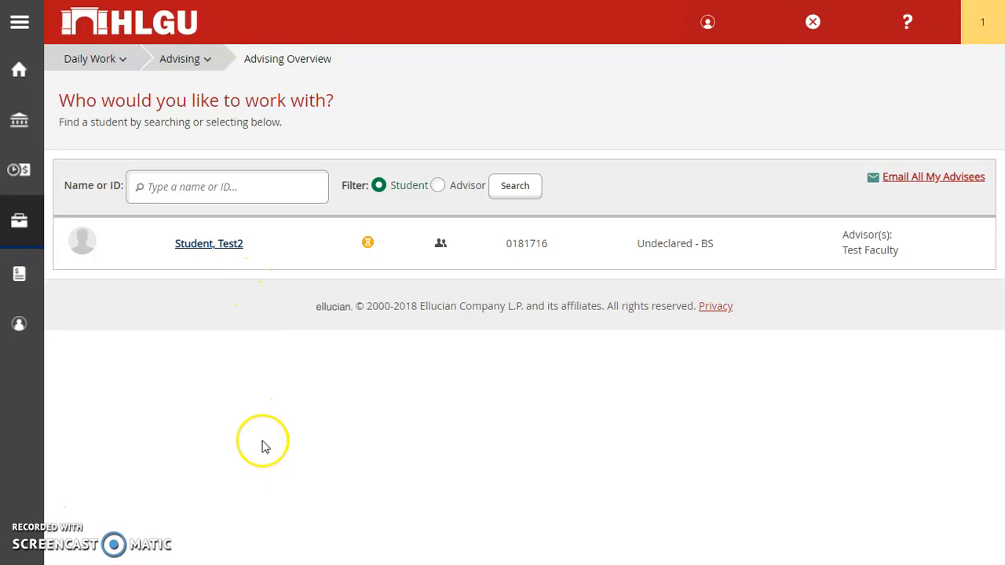
pyautogui.click(239, 246)
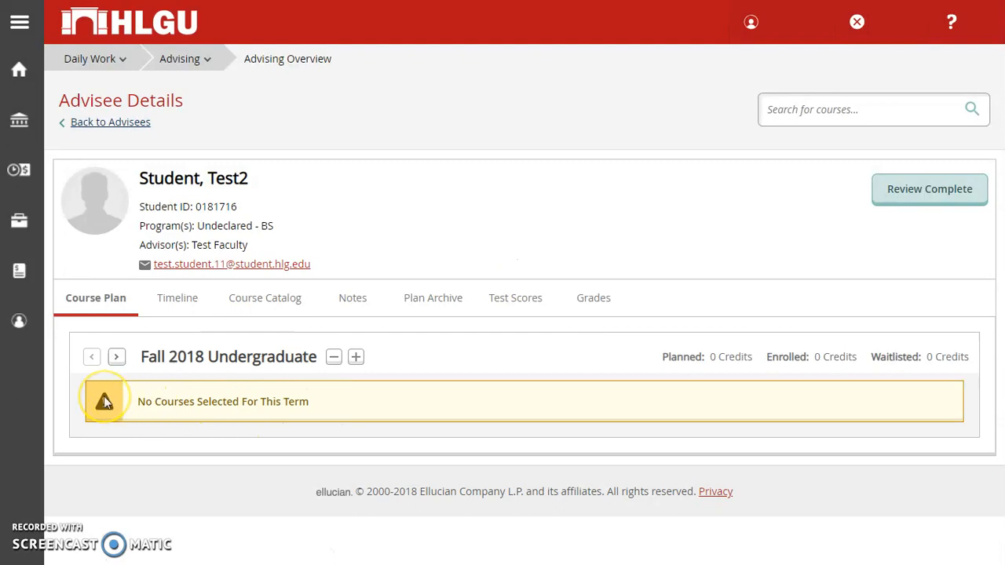
# Step: Switch the advisee's course plan to the Spring 2019 Undergraduate term and review the approval and registration status of its courses
pyautogui.click(117, 358)
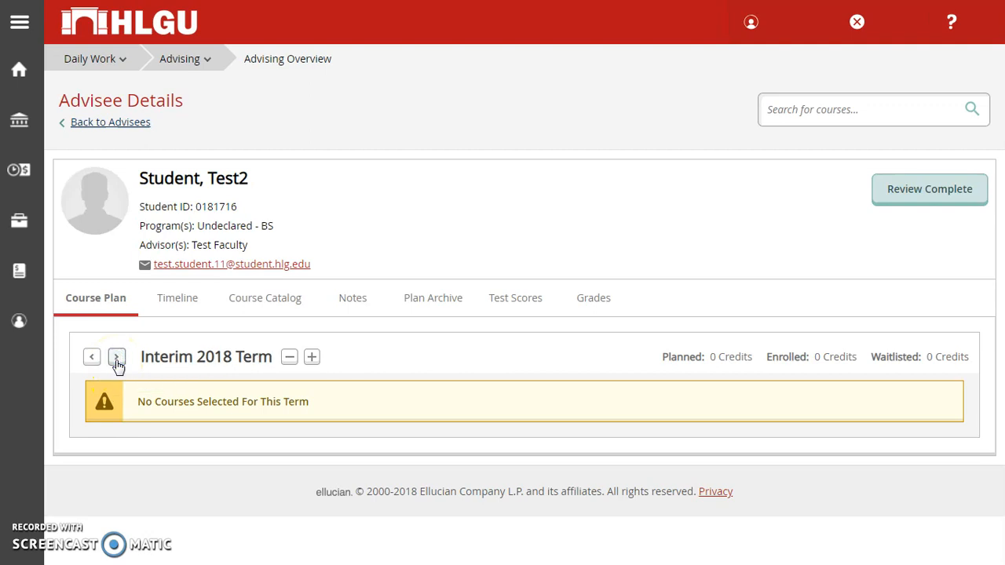
pyautogui.click(116, 359)
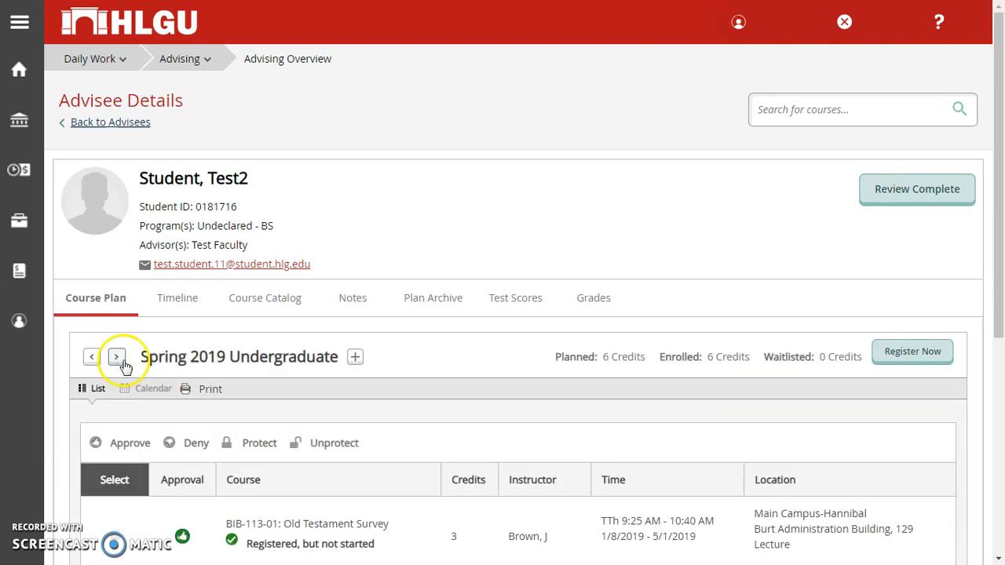
pyautogui.scroll(-2, 162, 343)
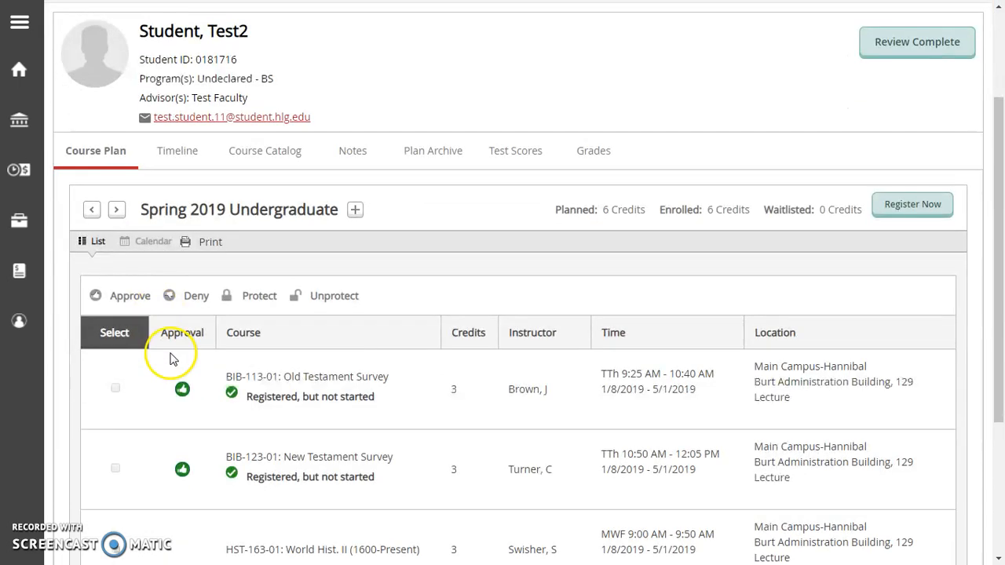
pyautogui.scroll(-1, 172, 359)
pyautogui.scroll(-1, 175, 357)
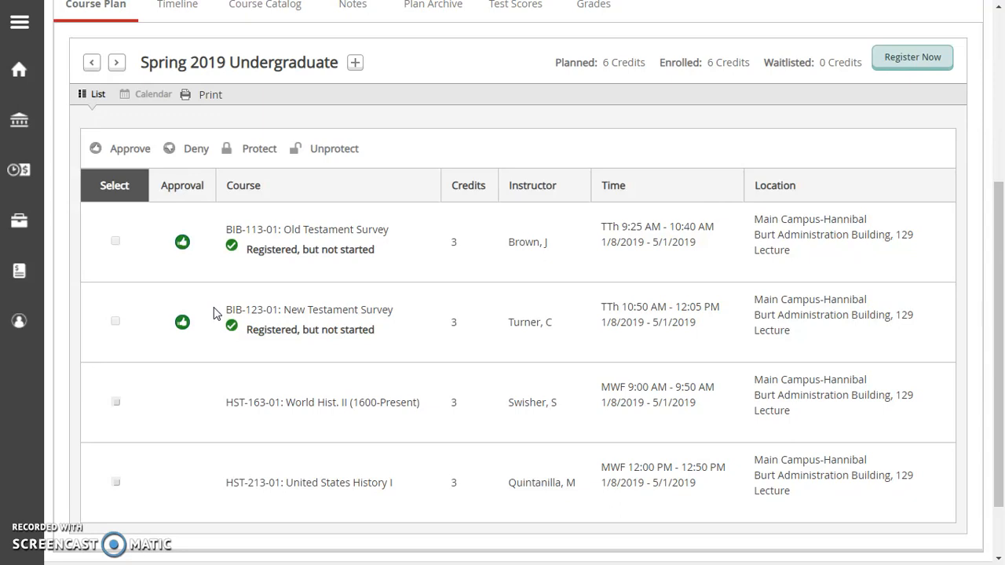
pyautogui.scroll(-1, 268, 343)
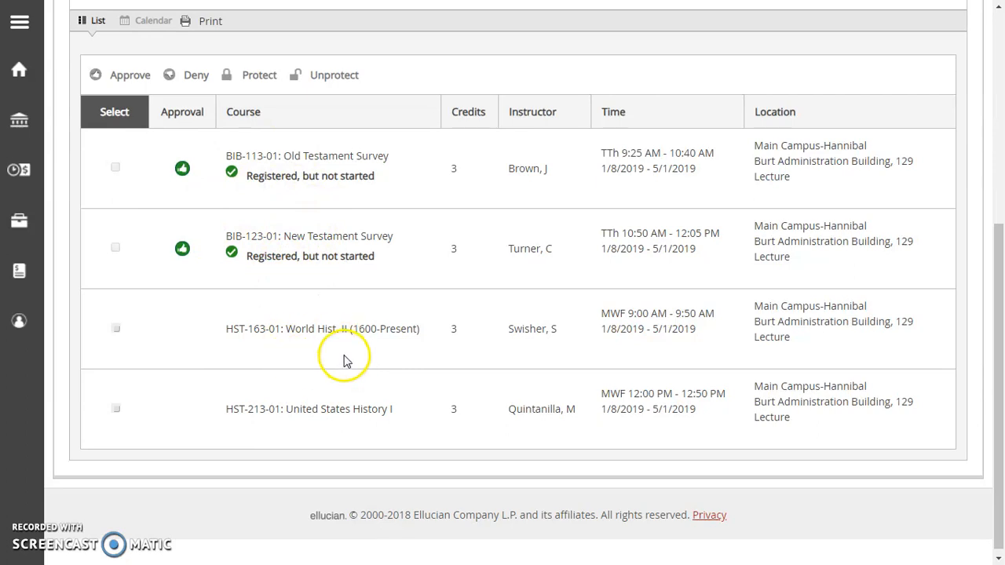
pyautogui.scroll(2, 349, 346)
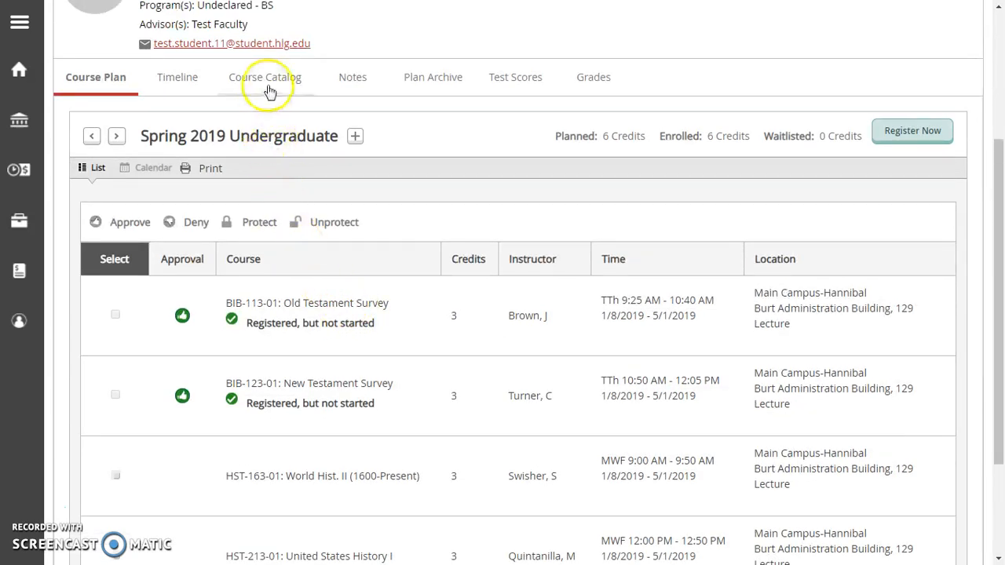
# Step: Browse the advisee's course catalog and list the courses in the Foundations Courses subject
pyautogui.click(268, 85)
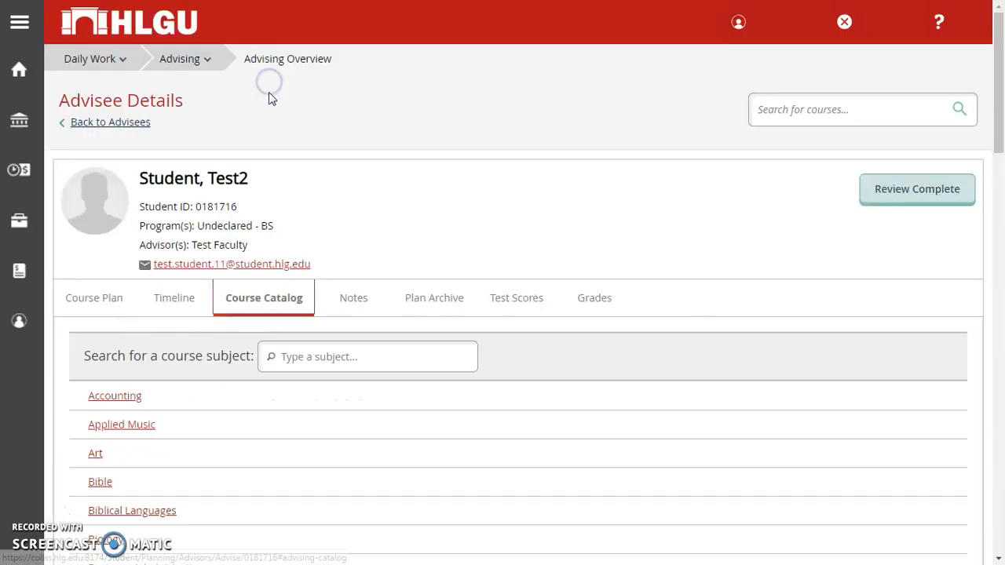
pyautogui.scroll(-2, 210, 356)
pyautogui.scroll(-5, 210, 356)
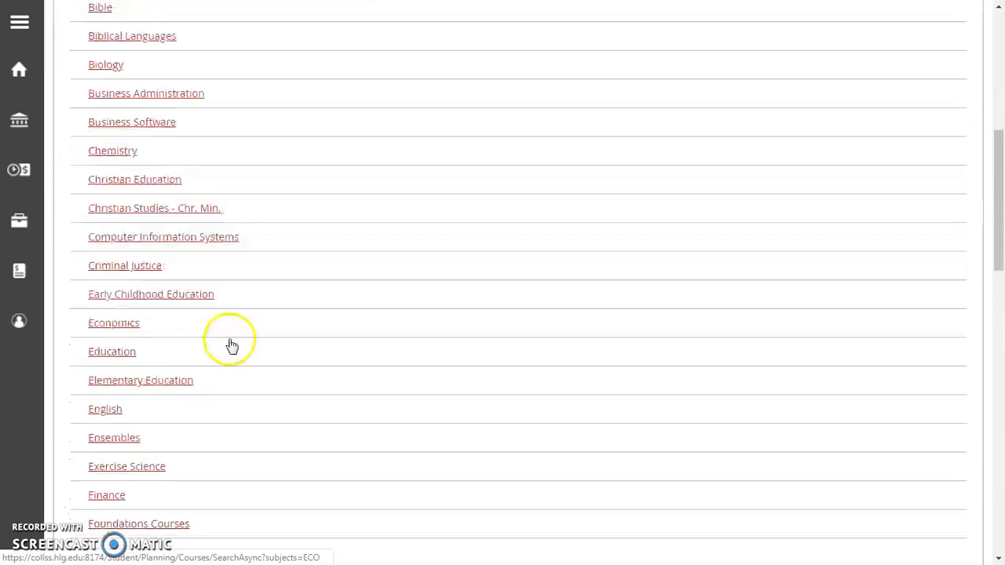
pyautogui.scroll(-3, 234, 343)
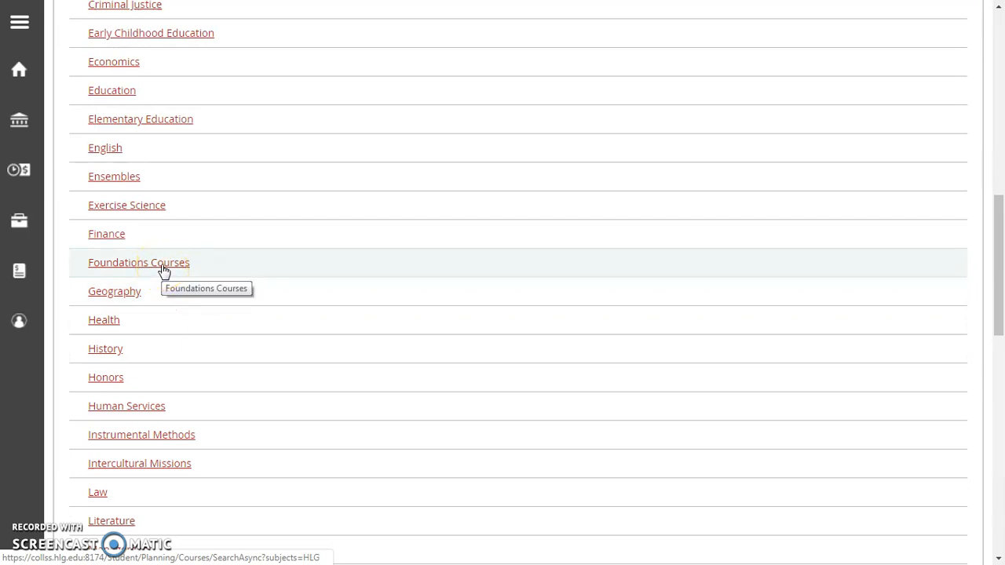
pyautogui.click(163, 269)
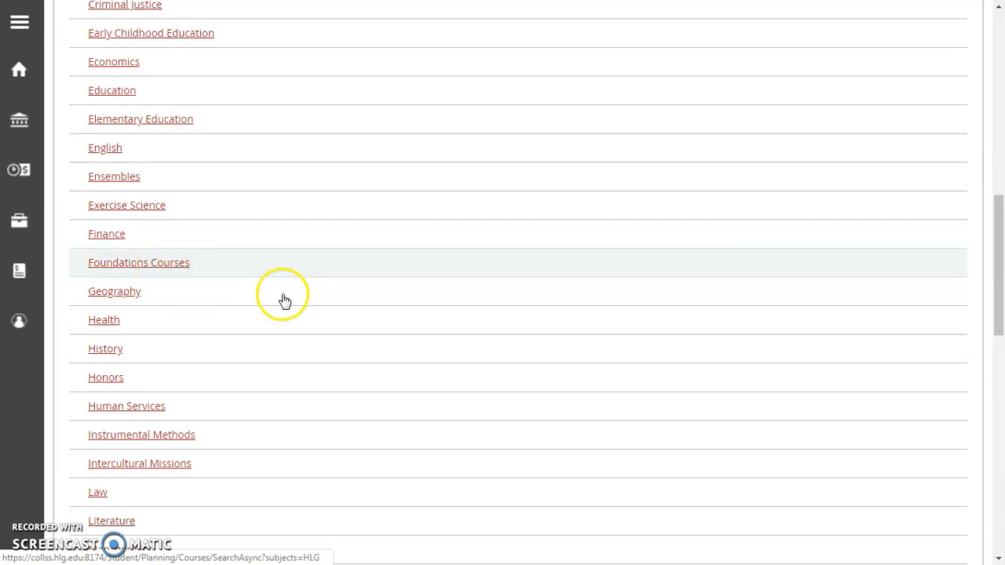
pyautogui.scroll(7, 402, 273)
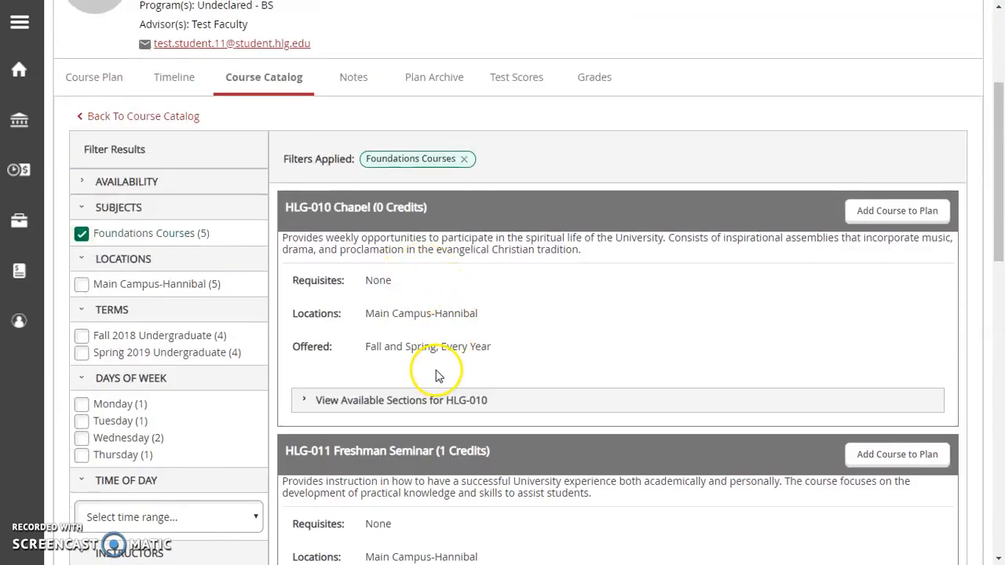
# Step: Add the Spring 2019 Undergraduate section of HLG-010 Chapel to the advisee's schedule
pyautogui.click(442, 404)
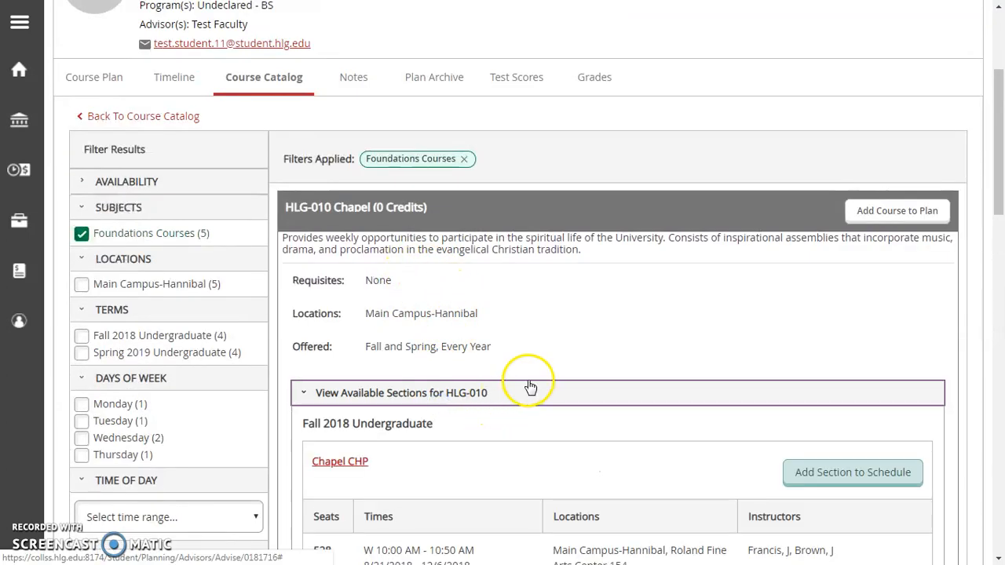
pyautogui.scroll(-3, 527, 384)
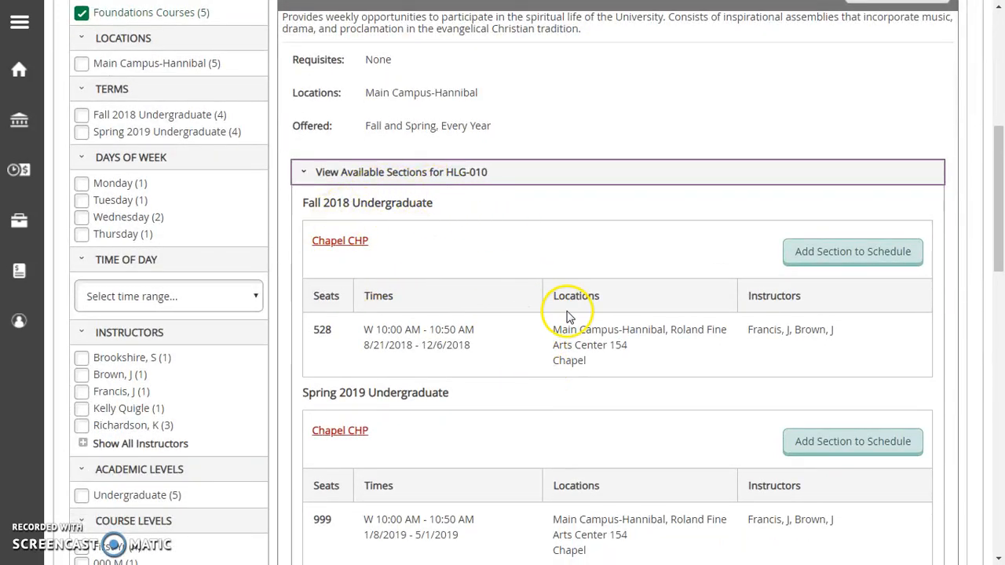
pyautogui.scroll(-2, 572, 319)
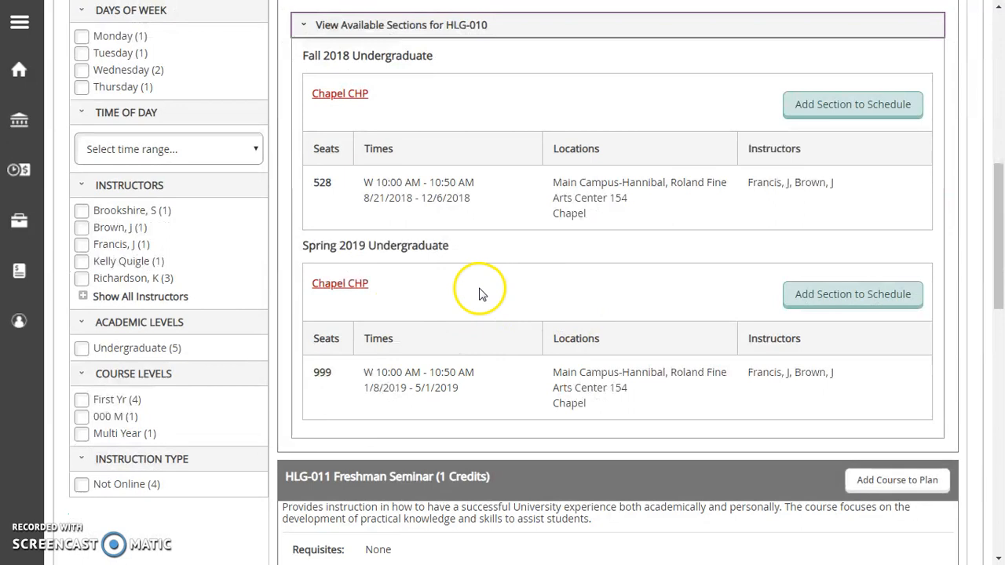
pyautogui.click(864, 304)
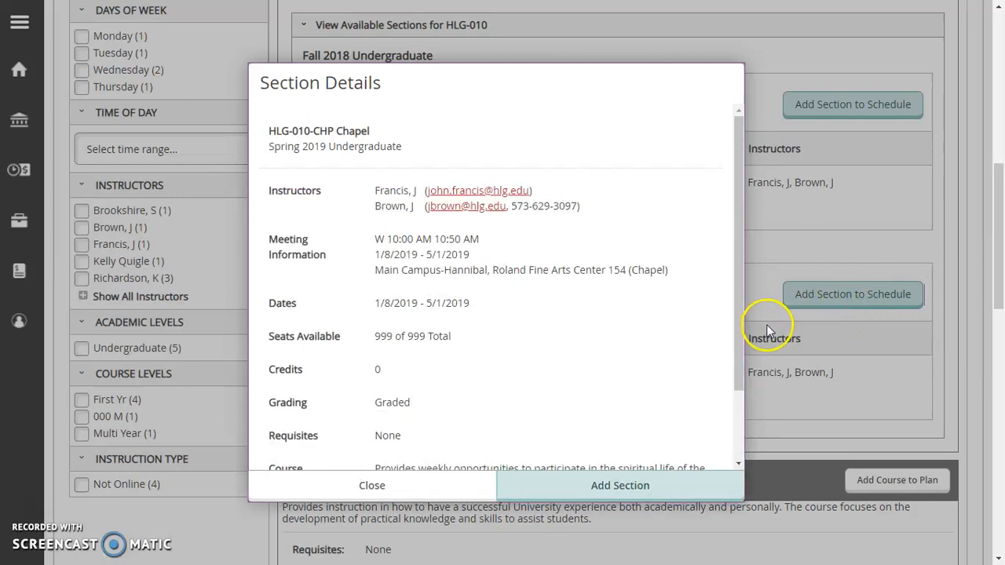
pyautogui.click(616, 493)
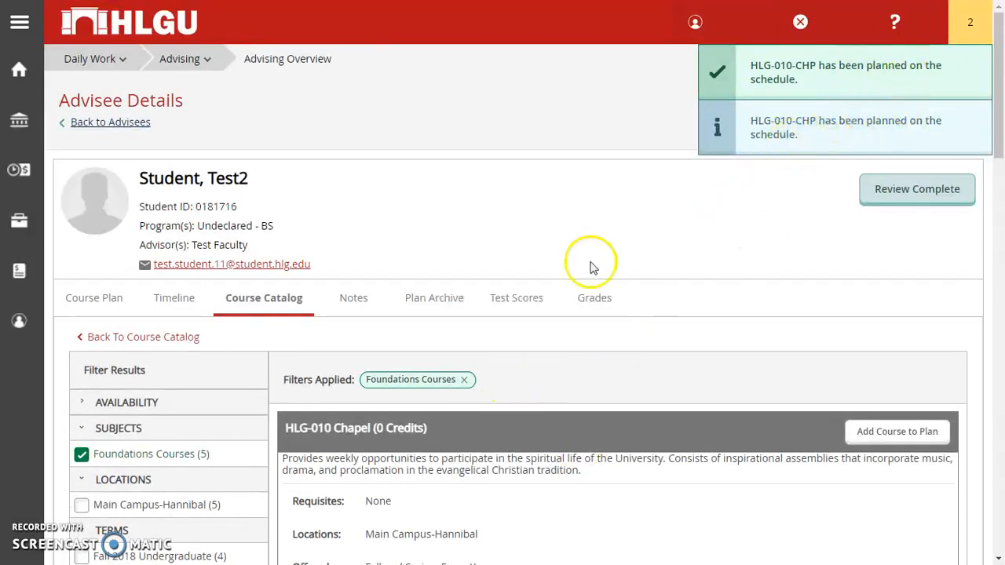
# Step: Approve HLG-010-CHP Chapel, HST-163-01 World Hist. II and HST-213-01 United States History I in the advisee's Spring 2019 course plan
pyautogui.click(92, 304)
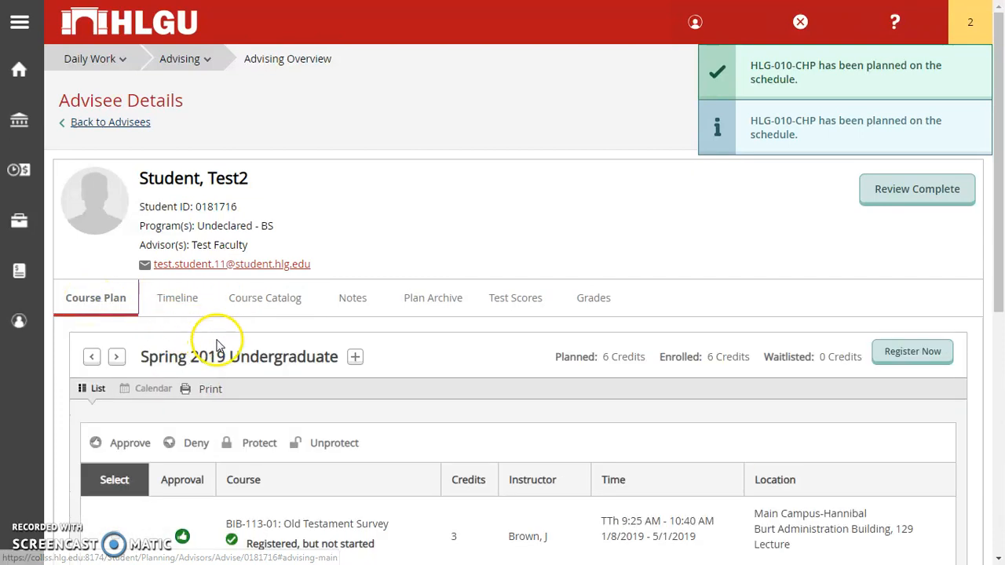
pyautogui.scroll(-6, 312, 348)
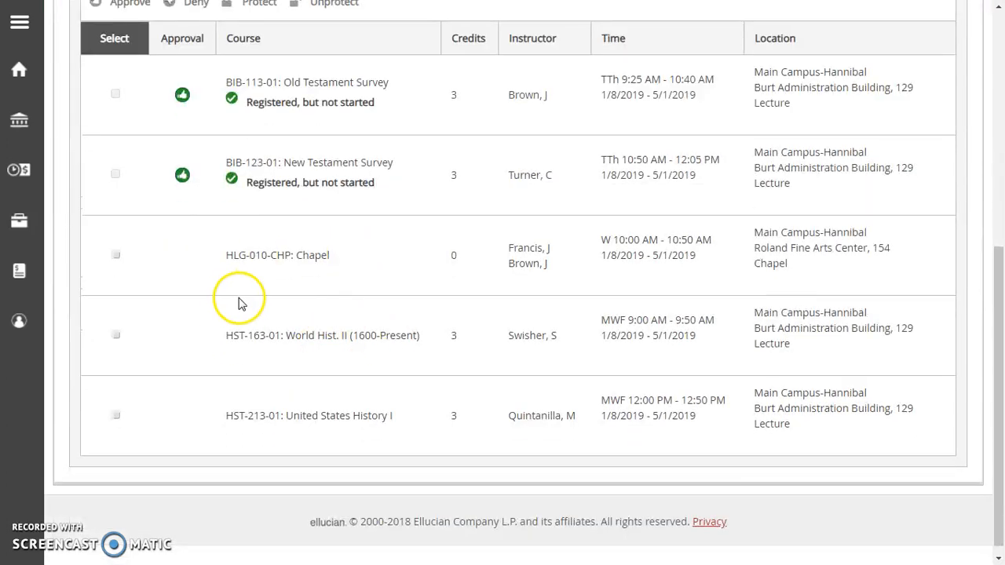
pyautogui.click(116, 256)
pyautogui.click(115, 336)
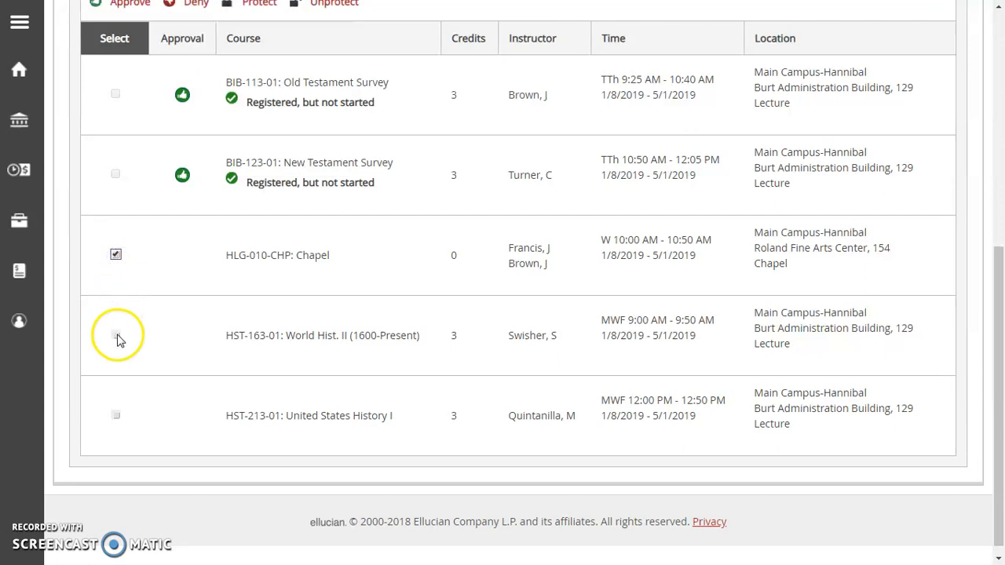
pyautogui.click(116, 416)
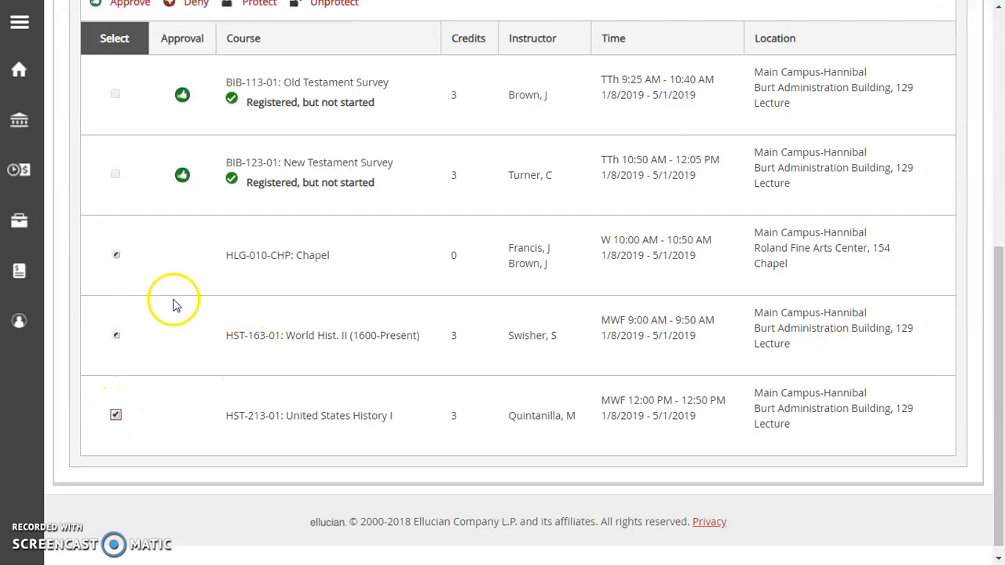
pyautogui.scroll(1, 246, 323)
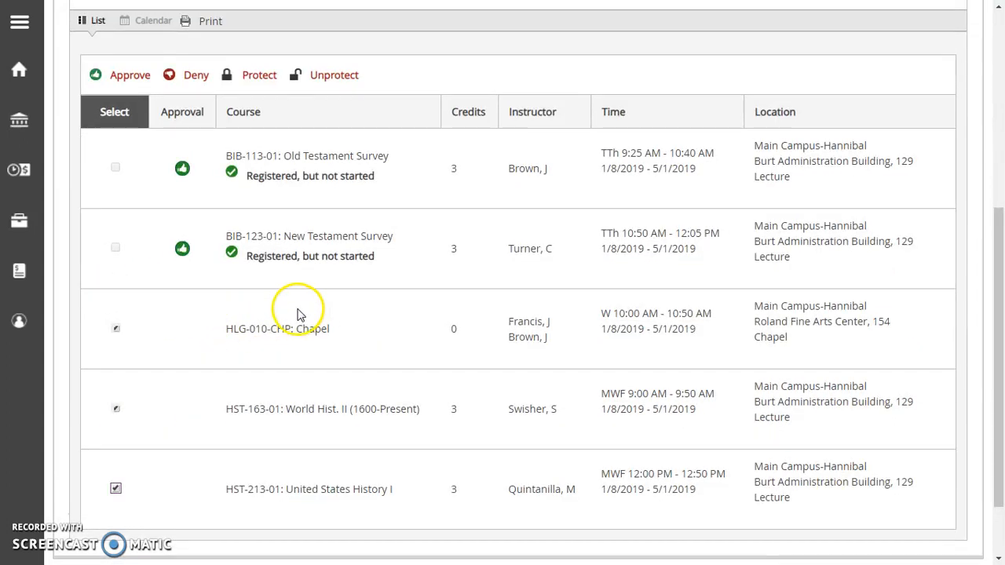
pyautogui.scroll(1, 298, 316)
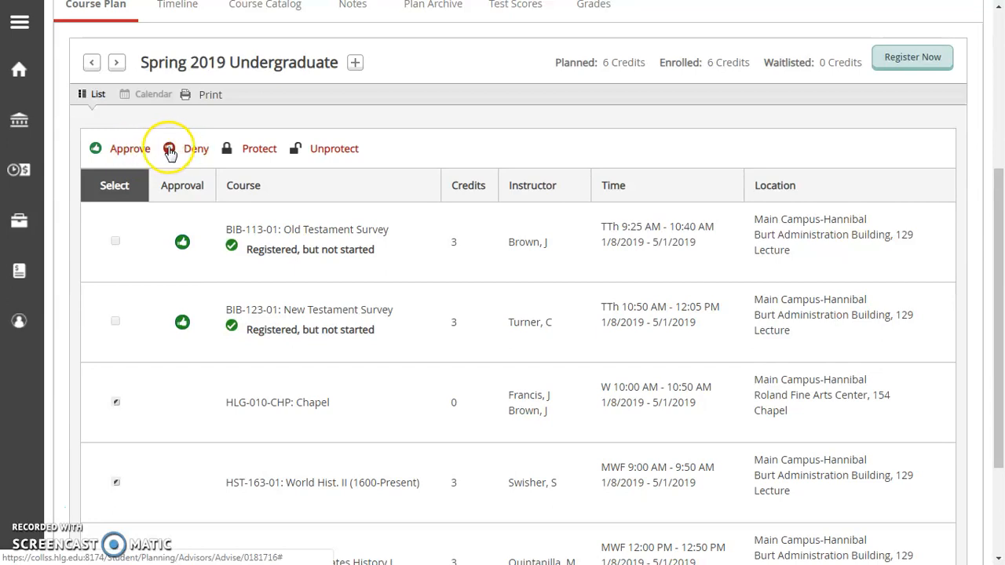
pyautogui.click(130, 151)
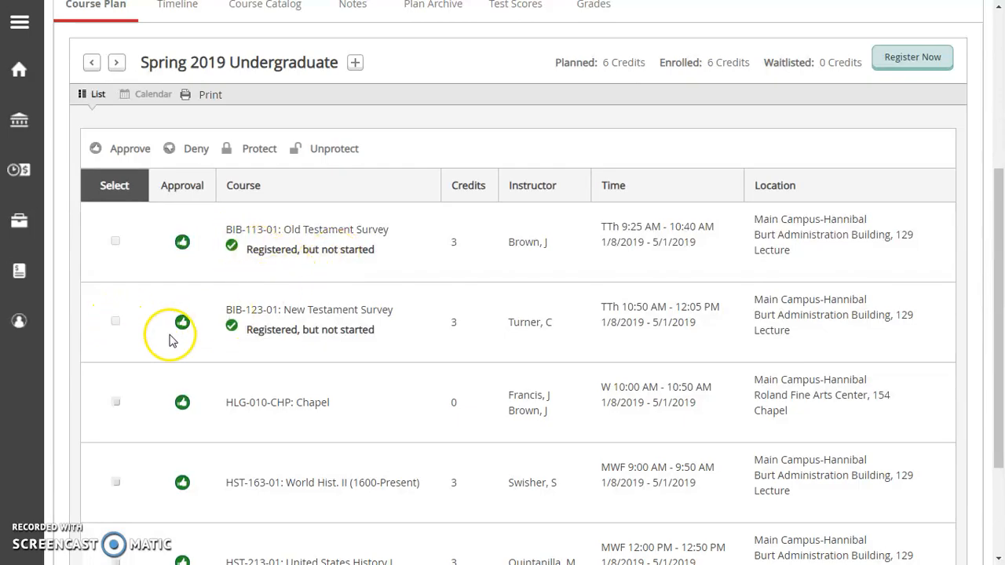
pyautogui.scroll(-2, 133, 289)
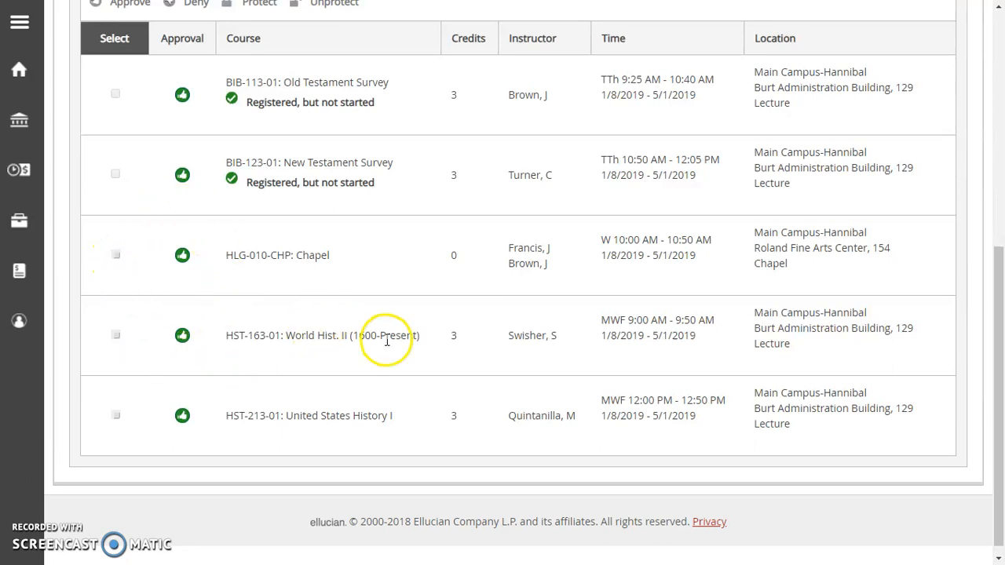
# Step: Mark the advisee's course plan review as complete and archive the plan
pyautogui.scroll(2, 393, 343)
pyautogui.scroll(2, 473, 348)
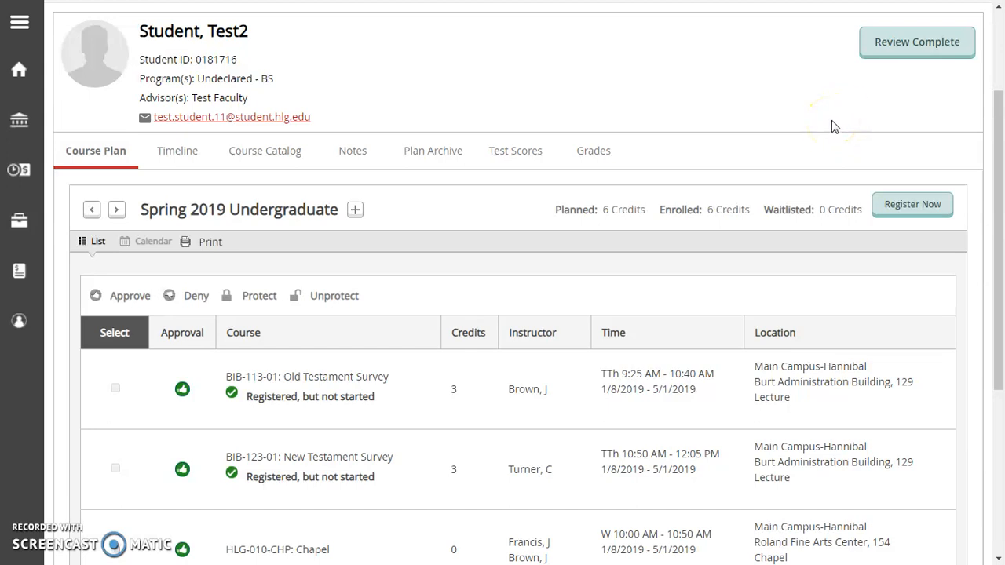
pyautogui.scroll(2, 902, 94)
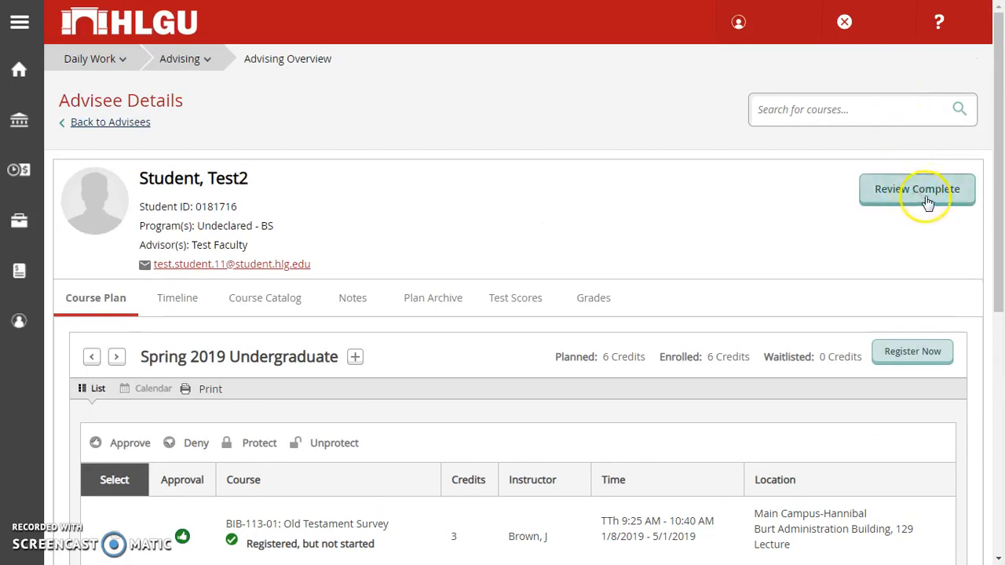
pyautogui.click(927, 204)
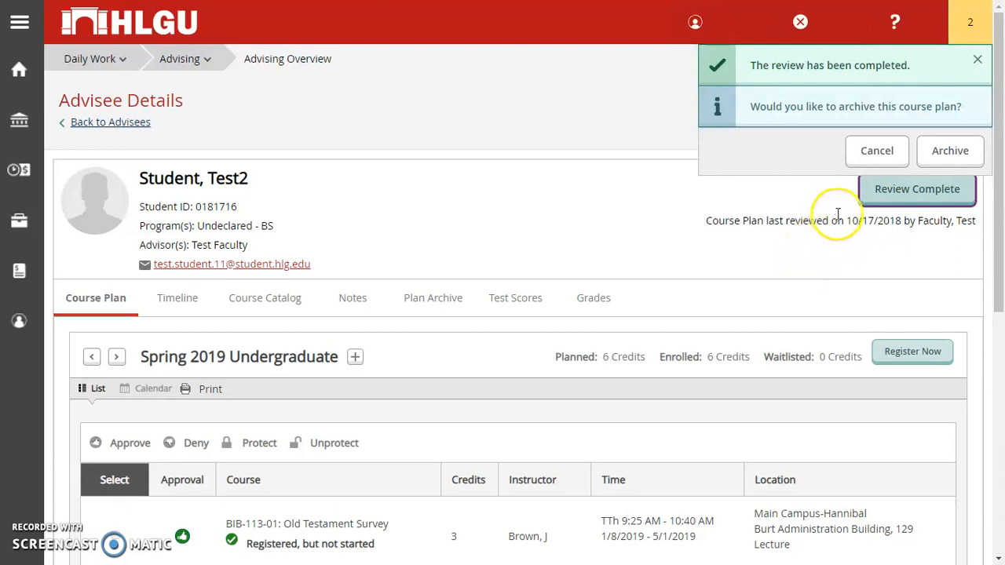
pyautogui.click(950, 152)
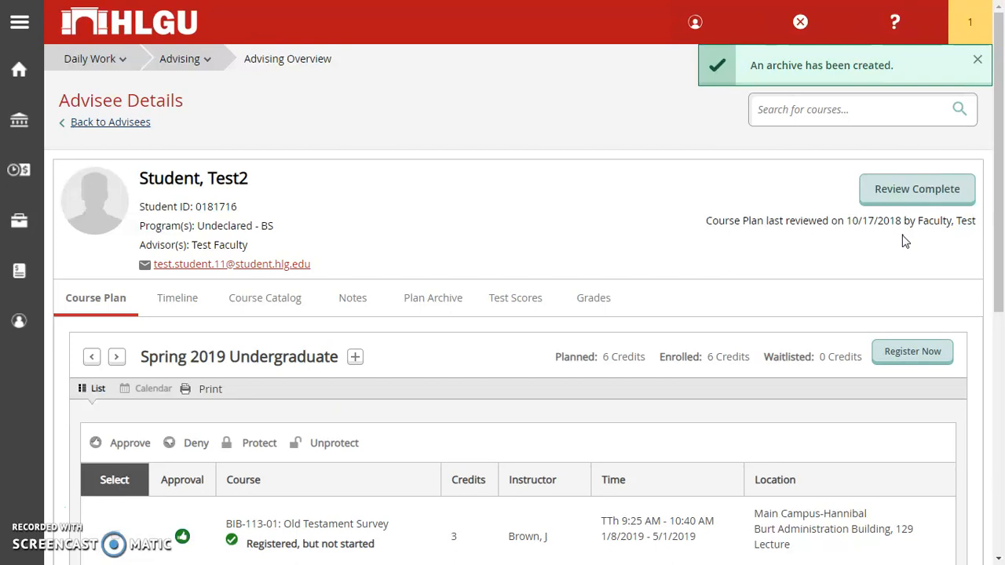
# Step: Register the advisee for the planned courses in the Spring 2019 Undergraduate term and close the notifications
pyautogui.scroll(-2, 872, 244)
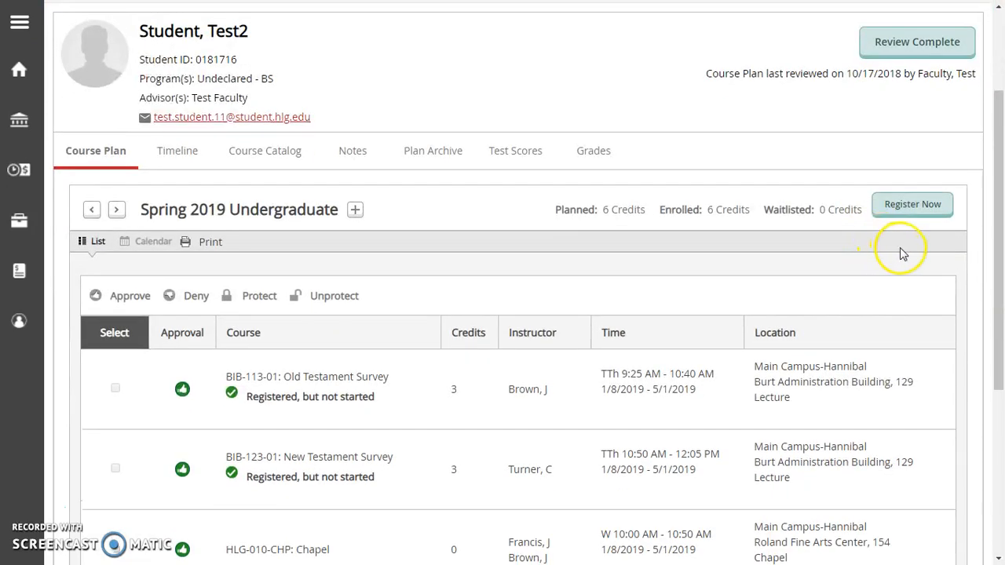
pyautogui.scroll(-1, 901, 251)
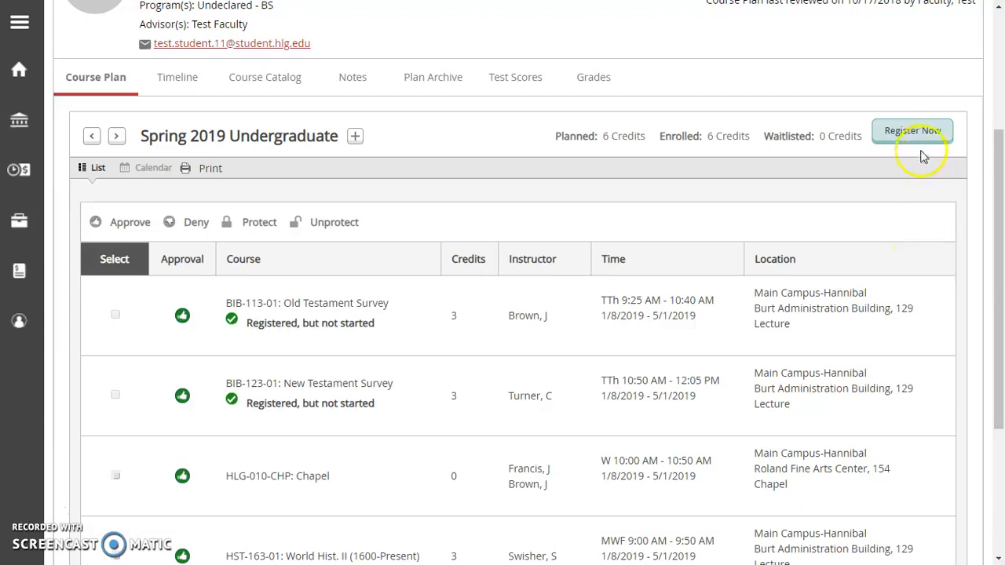
pyautogui.click(924, 140)
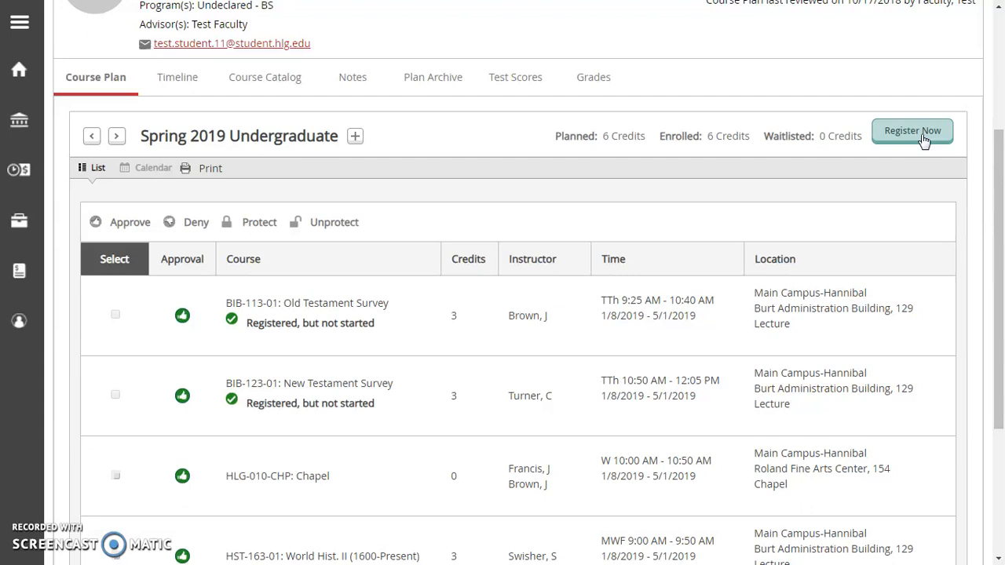
pyautogui.click(923, 136)
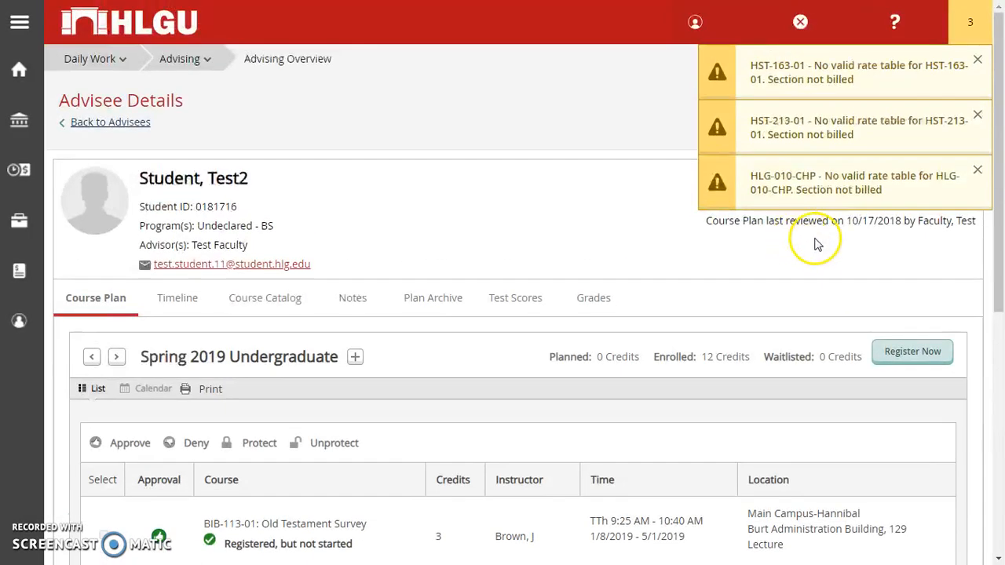
pyautogui.click(970, 22)
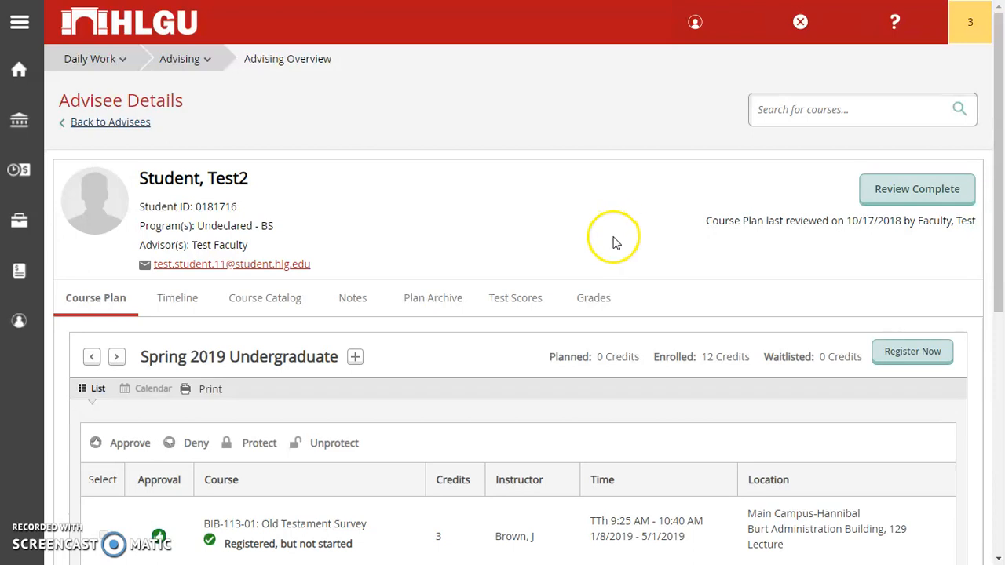
# Step: Review the registration status of every course in the advisee's Spring 2019 Undergraduate course plan
pyautogui.scroll(-2, 613, 236)
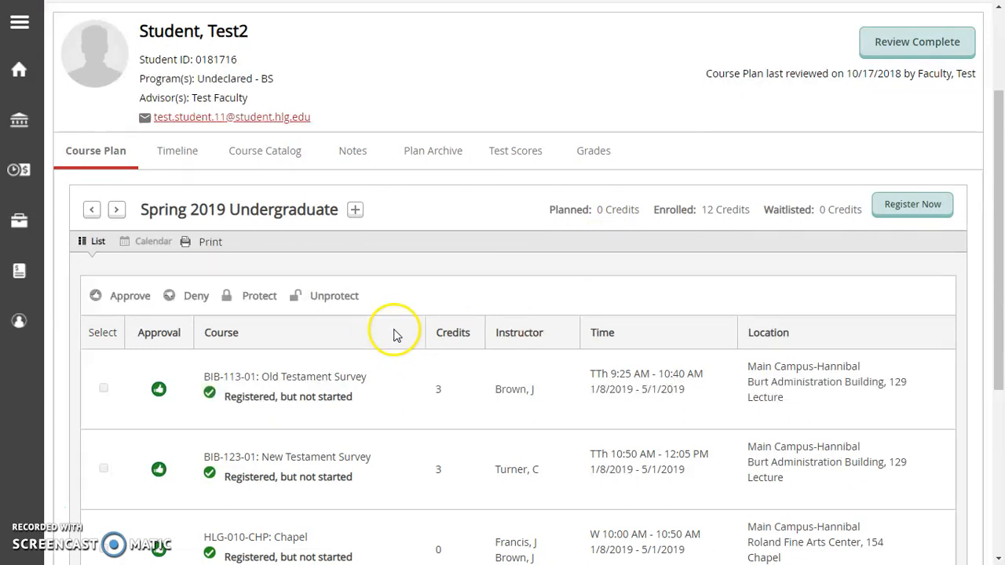
pyautogui.scroll(-1, 390, 336)
pyautogui.scroll(-1, 390, 336)
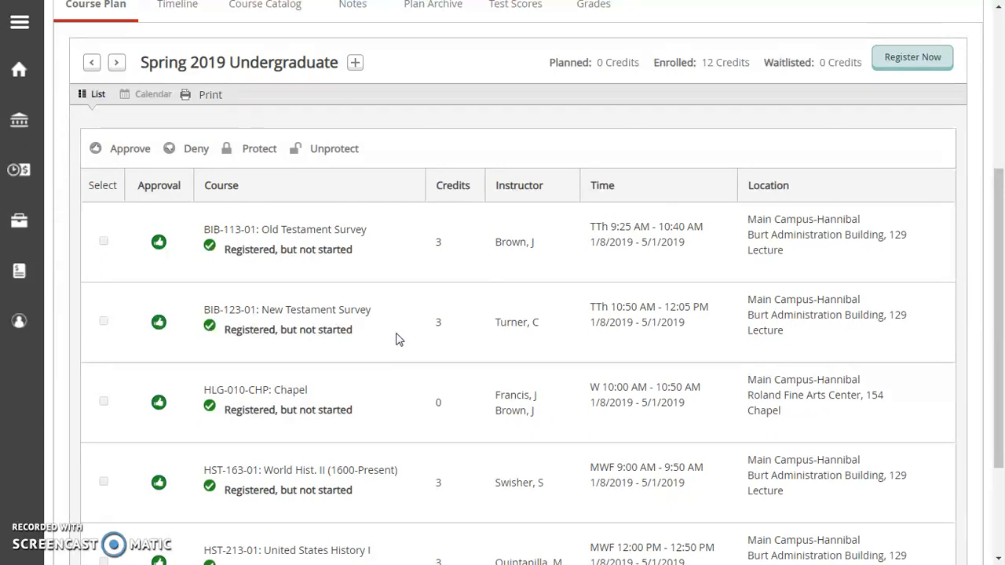
pyautogui.click(463, 332)
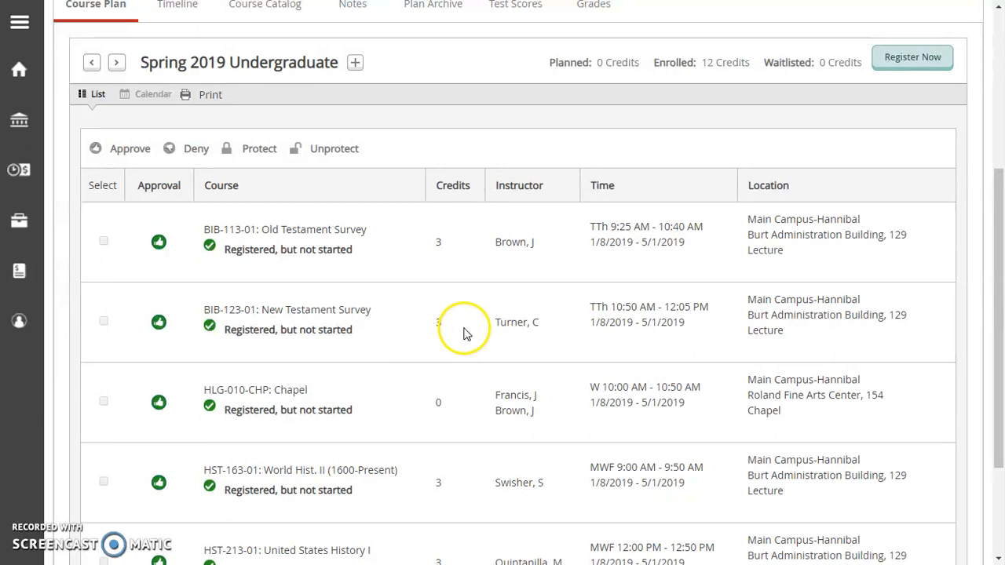
pyautogui.scroll(-1, 463, 334)
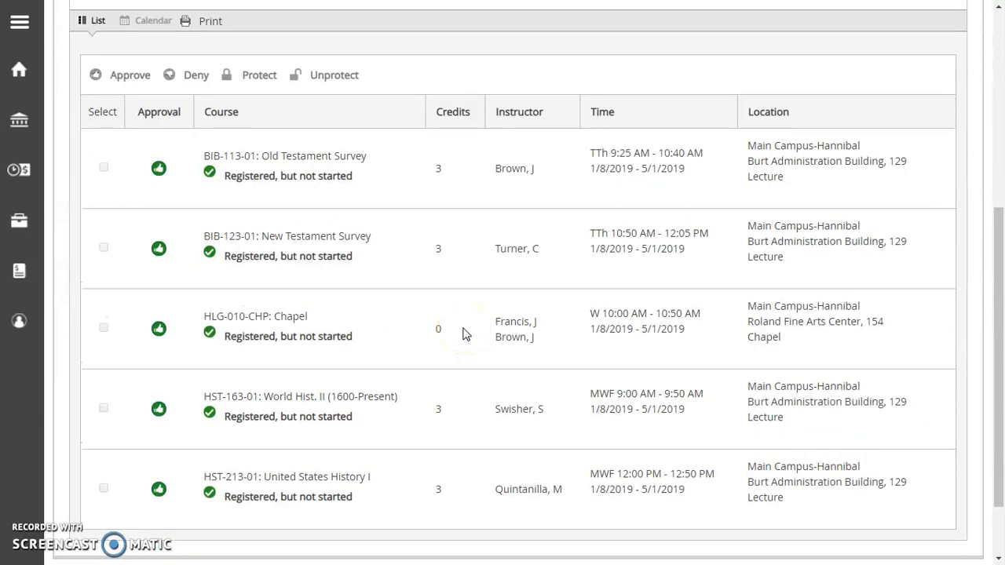